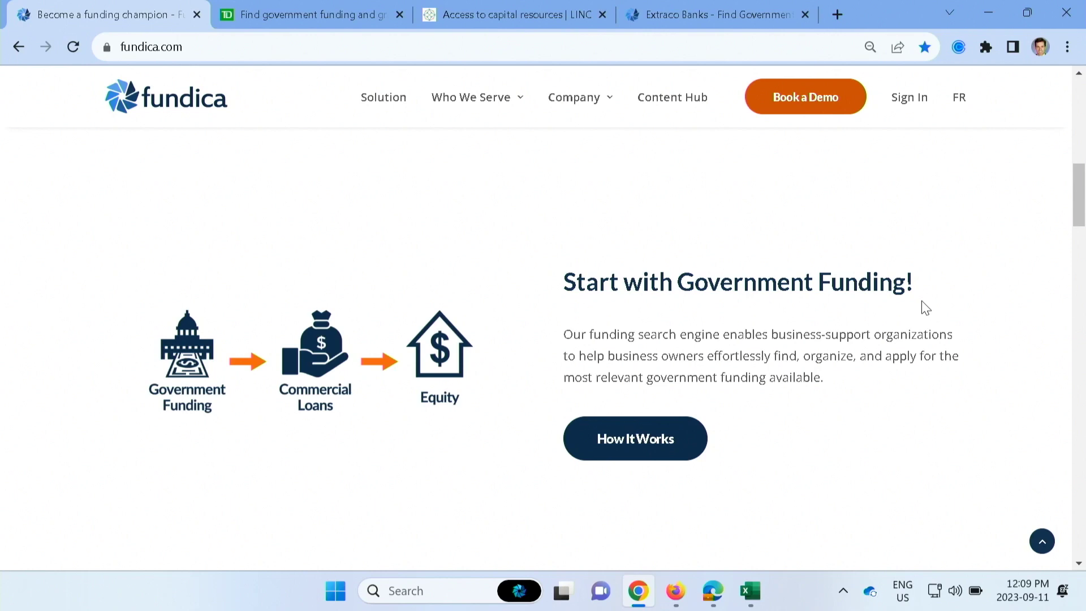
# - Scroll the Fundica homepage past Who We Serve down to the Why Fundica? section
pyautogui.scroll(-3, 939, 396)
pyautogui.scroll(-4, 951, 433)
pyautogui.scroll(-2, 914, 427)
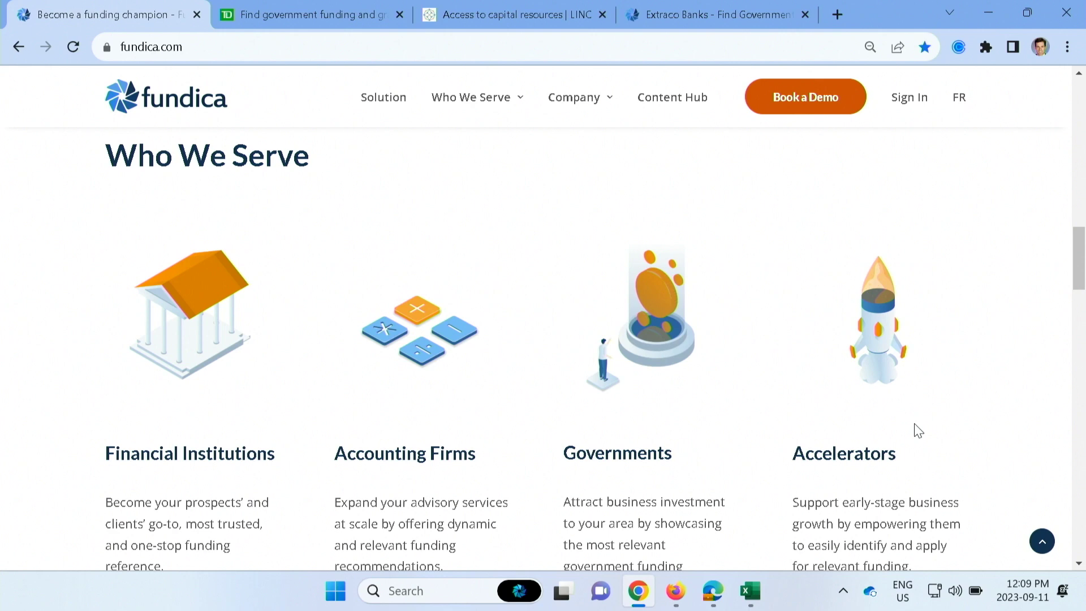
pyautogui.scroll(-5, 914, 424)
pyautogui.scroll(-3, 922, 413)
pyautogui.scroll(-2, 929, 405)
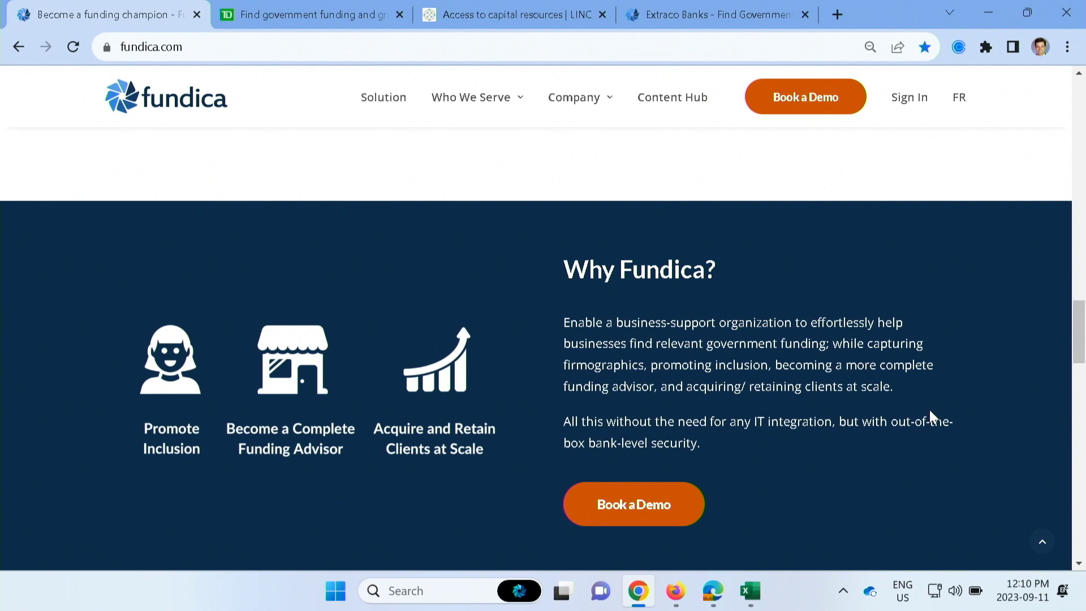
# - Switch to the TD funding page, then to the LINC capital resources page
pyautogui.click(312, 9)
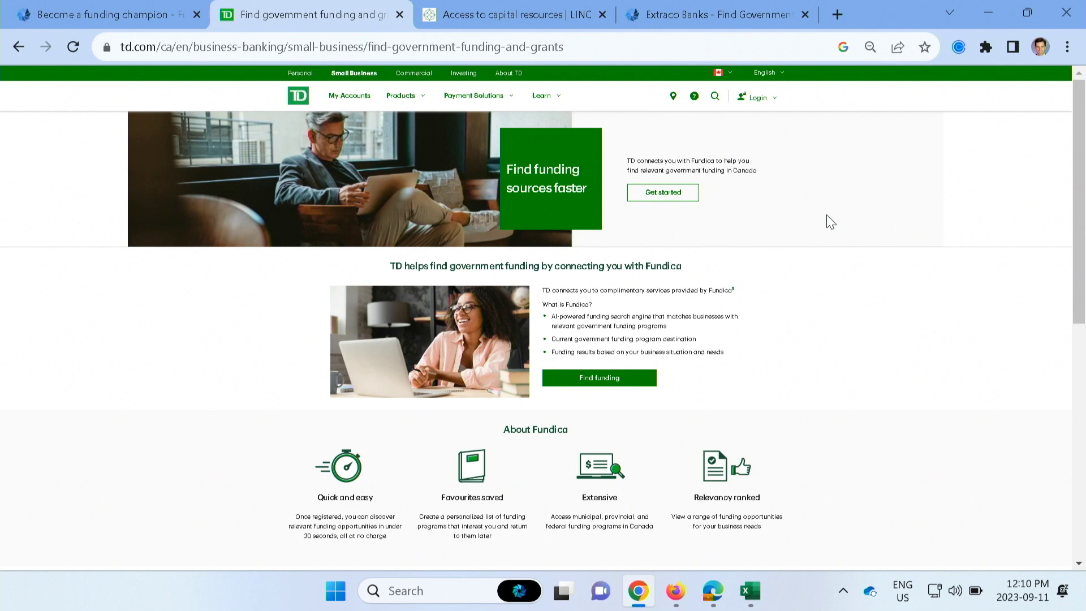
pyautogui.click(541, 14)
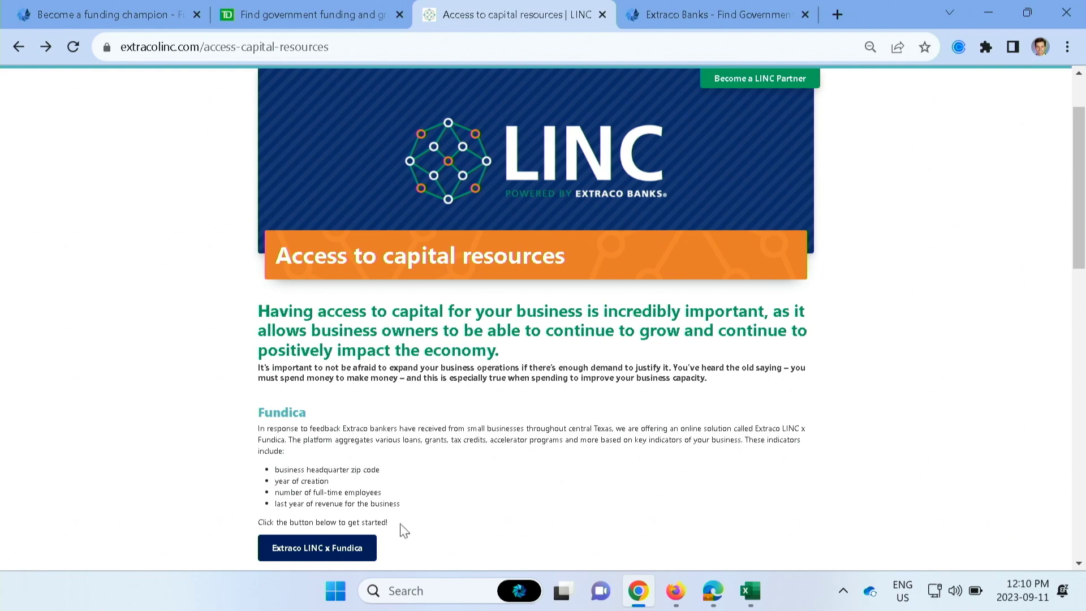
# - On the Extraco Banks sign-up form, enter 2020 as the year of creation
pyautogui.click(715, 15)
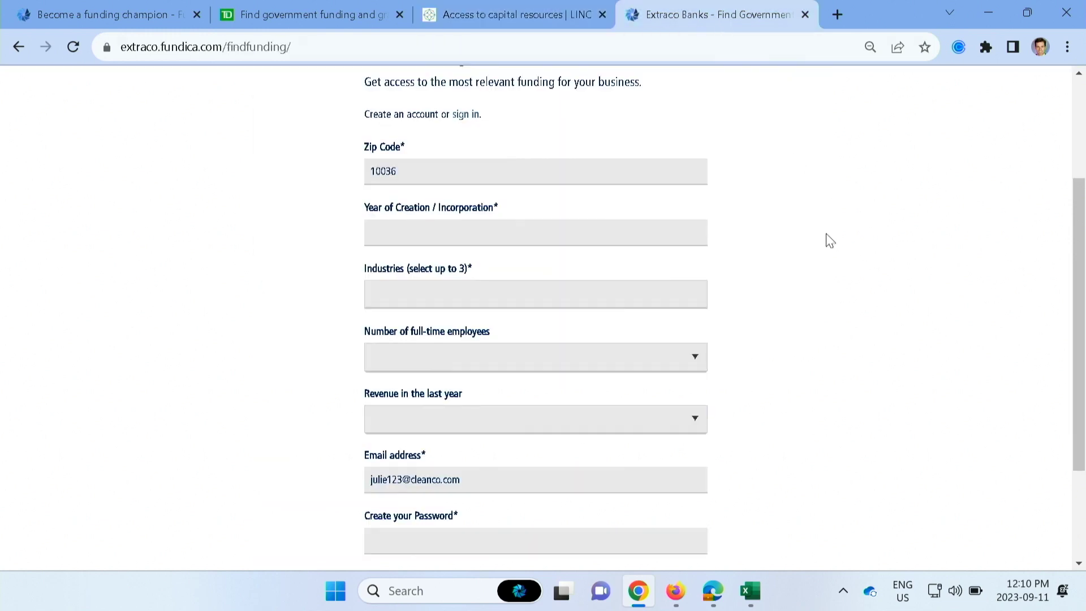
pyautogui.scroll(3, 841, 232)
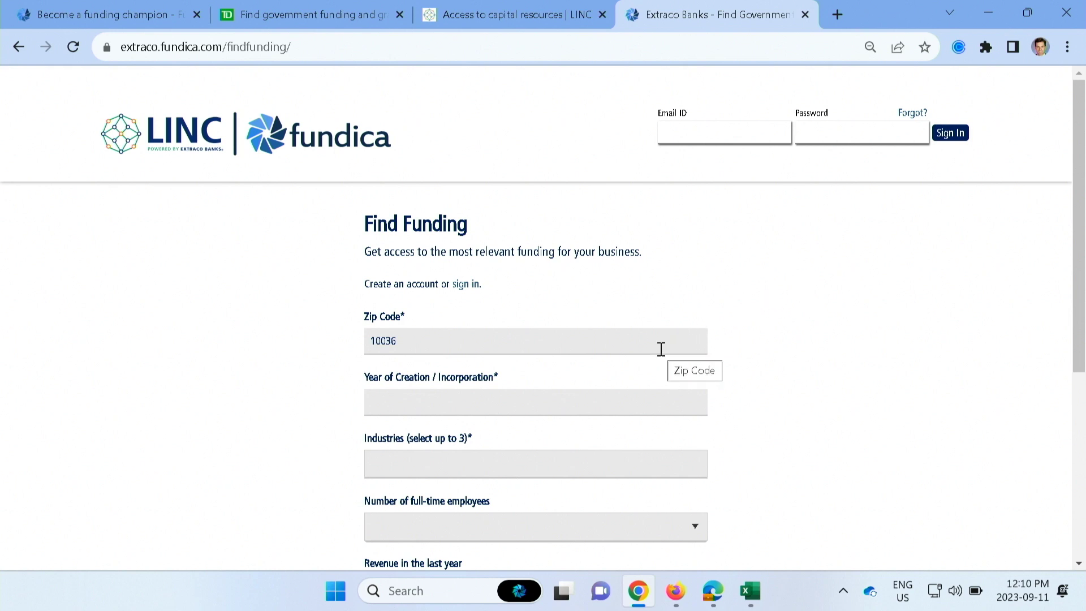
pyautogui.click(639, 400)
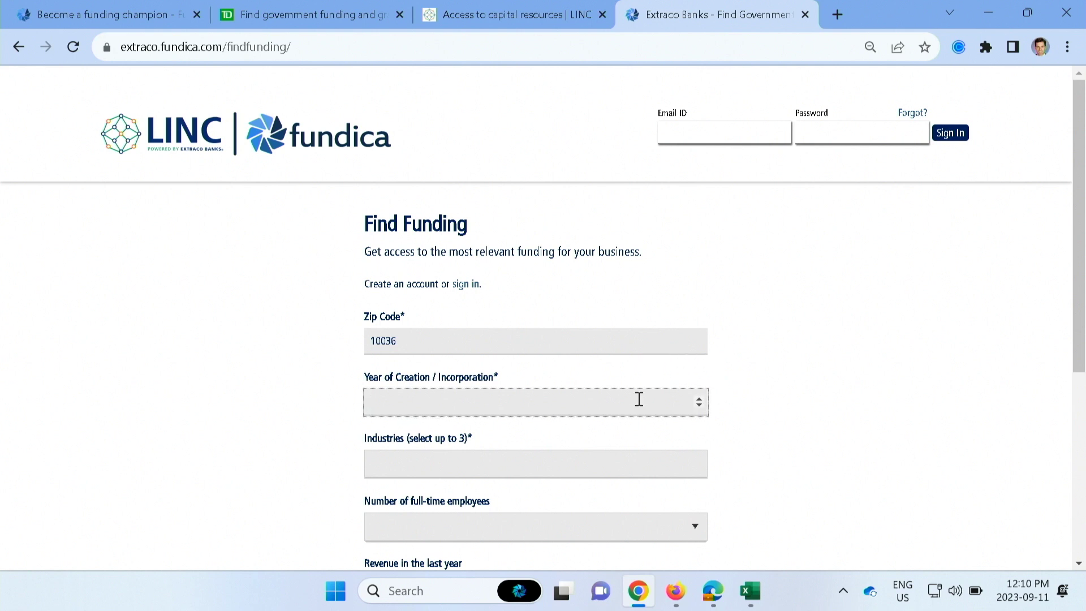
pyautogui.write('2020')
pyautogui.click(797, 356)
# - Add Clean Technologies and Information Technologies (IT) as the company's industries
pyautogui.scroll(-1, 796, 356)
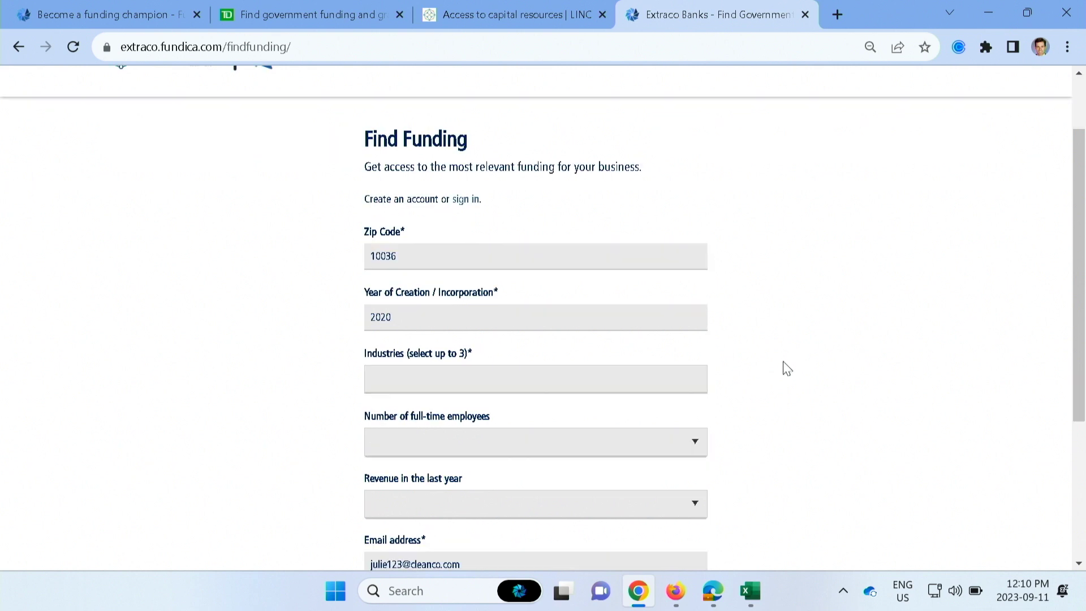
pyautogui.click(590, 388)
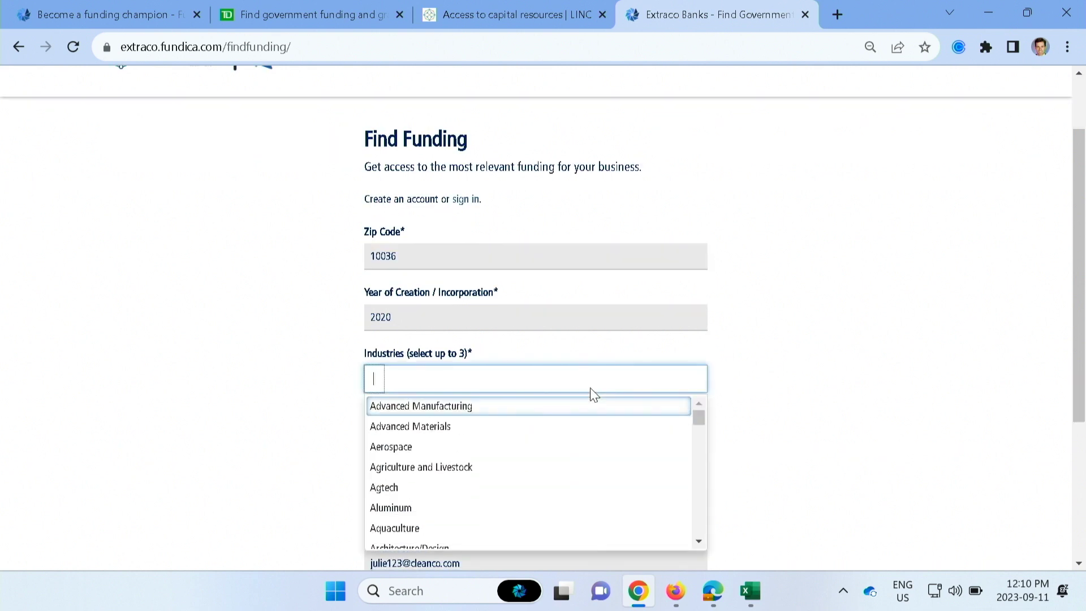
pyautogui.write('clean')
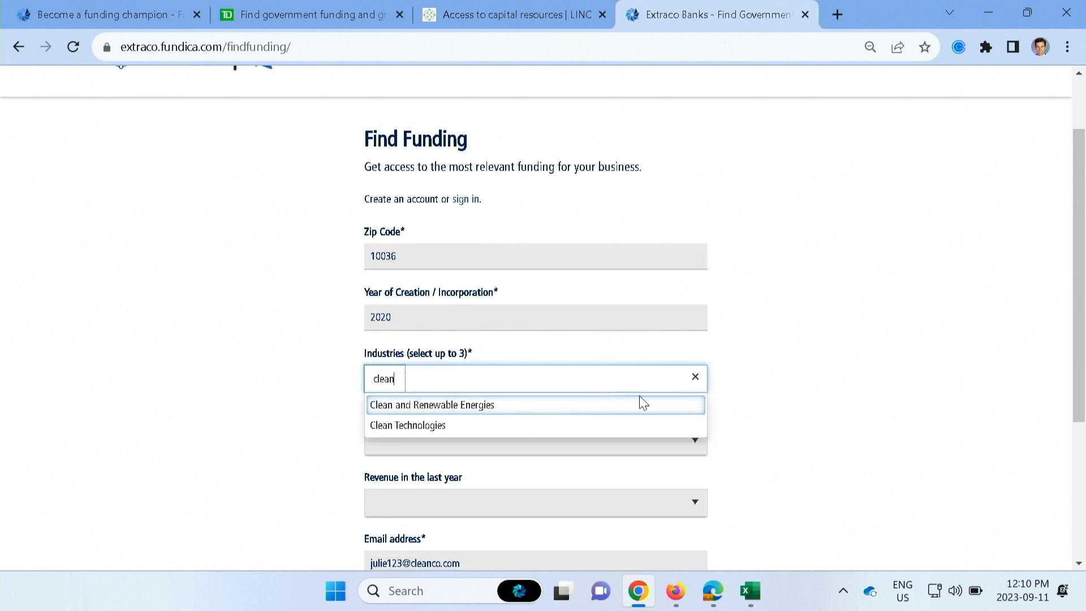
pyautogui.click(623, 427)
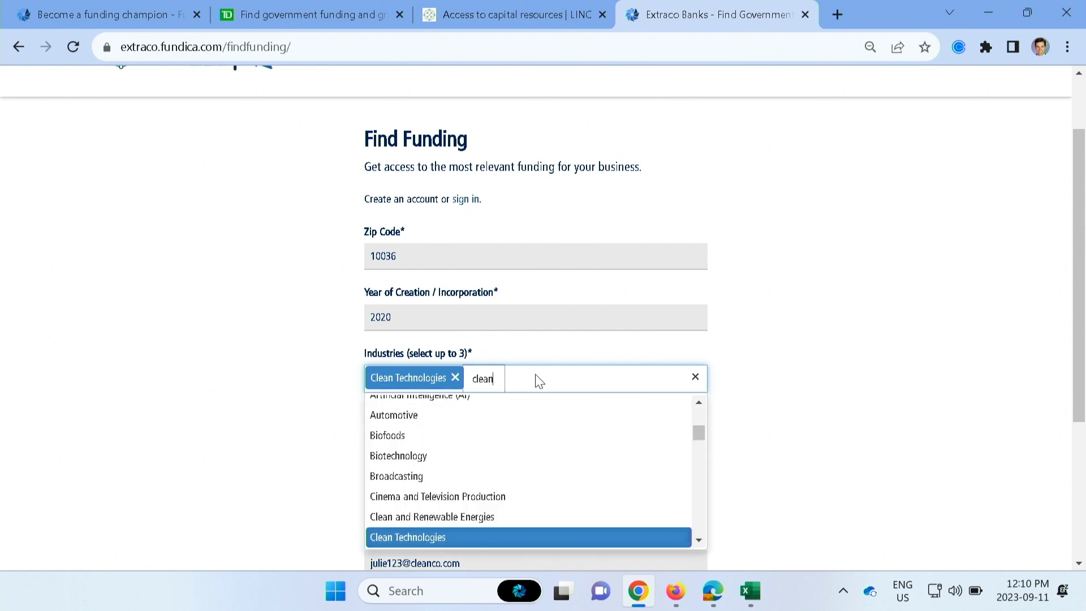
pyautogui.press('BackSpace')
pyautogui.press('BackSpace')
pyautogui.press('BackSpace')
pyautogui.press('BackSpace')
pyautogui.press('BackSpace')
pyautogui.write('inform')
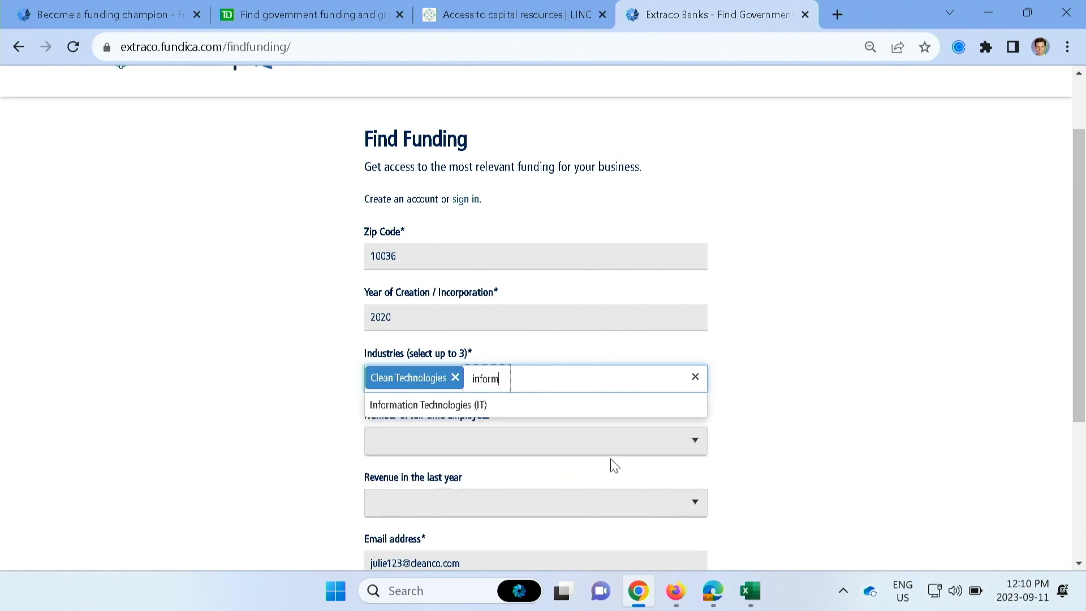
pyautogui.click(618, 408)
pyautogui.click(794, 433)
# - Set employees to 6 - 50 and last year's revenue to $1.5M - $5M
pyautogui.scroll(-1, 798, 433)
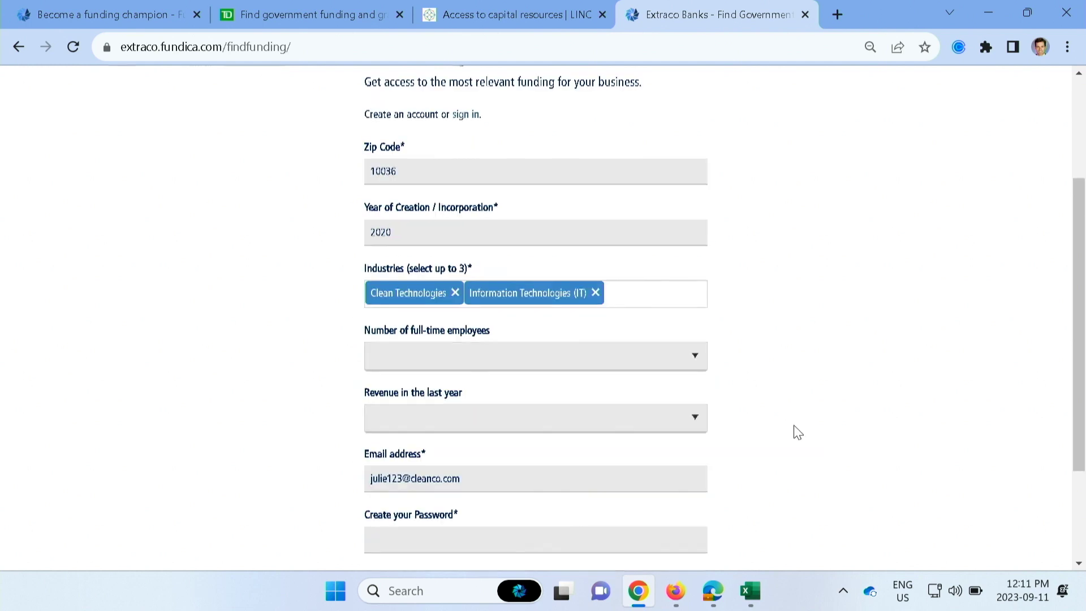
pyautogui.click(616, 362)
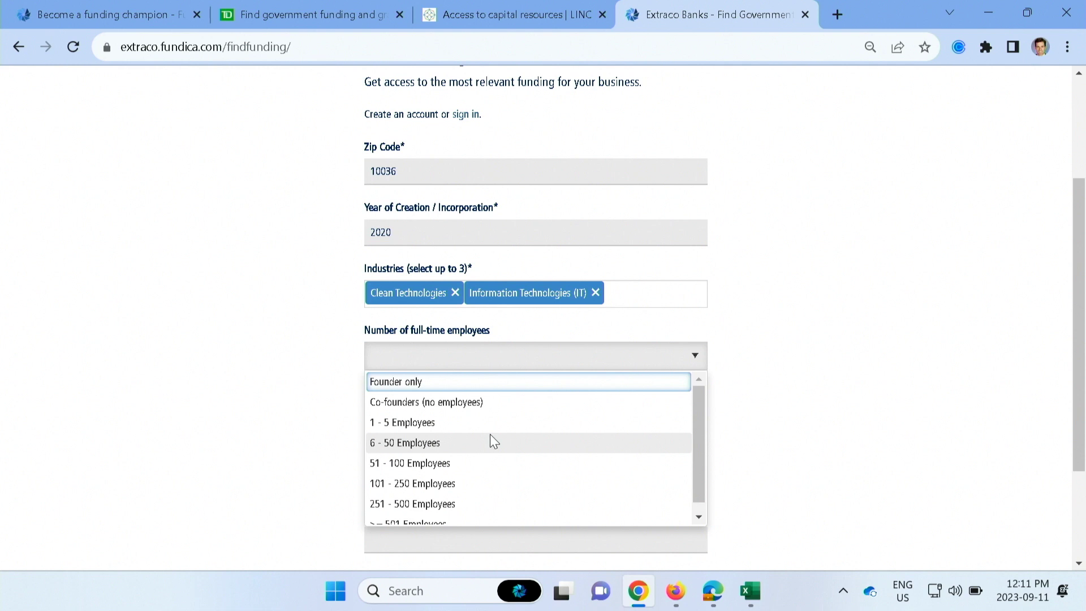
pyautogui.click(490, 435)
pyautogui.scroll(-1, 854, 419)
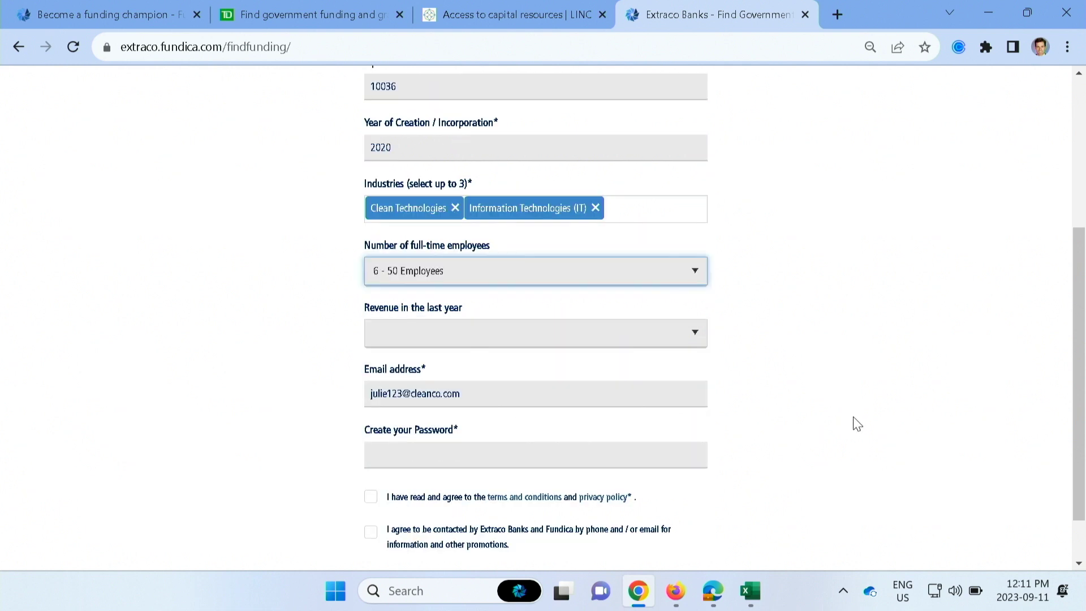
pyautogui.click(652, 342)
pyautogui.click(565, 457)
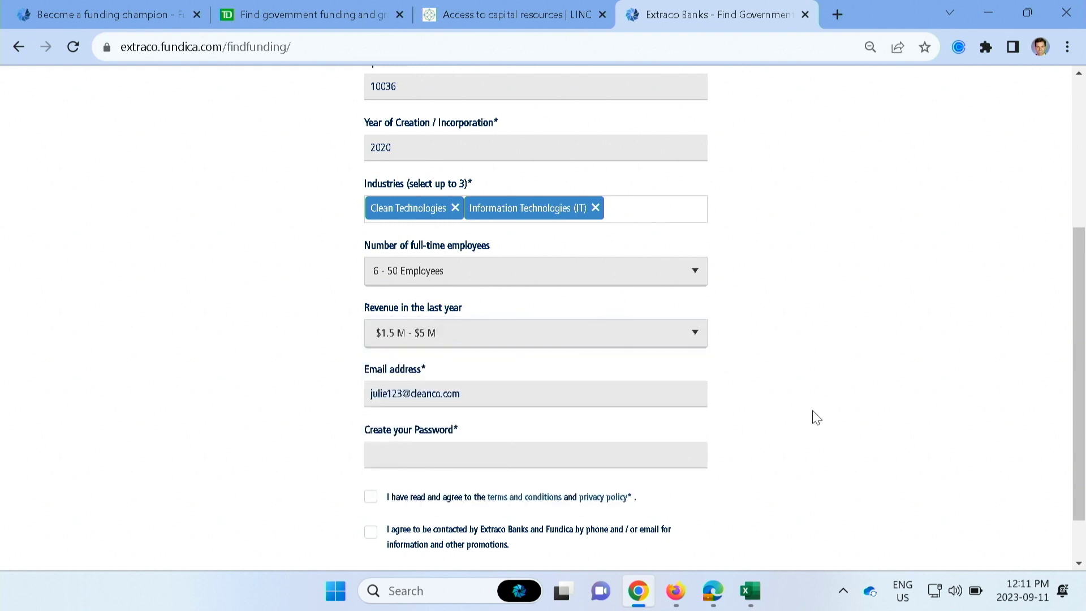
pyautogui.scroll(-1, 786, 409)
pyautogui.click(562, 406)
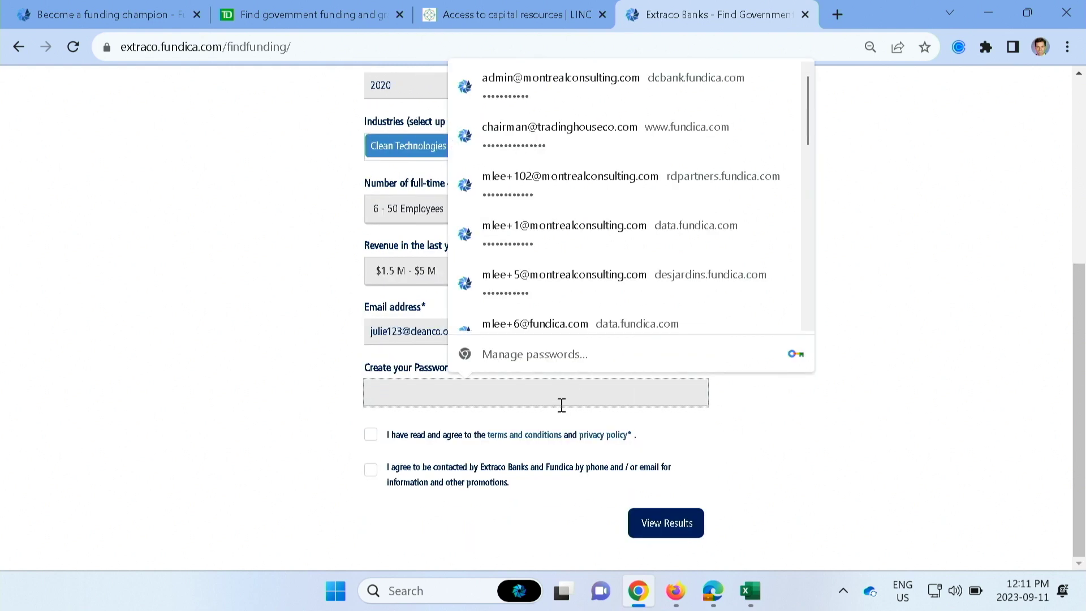
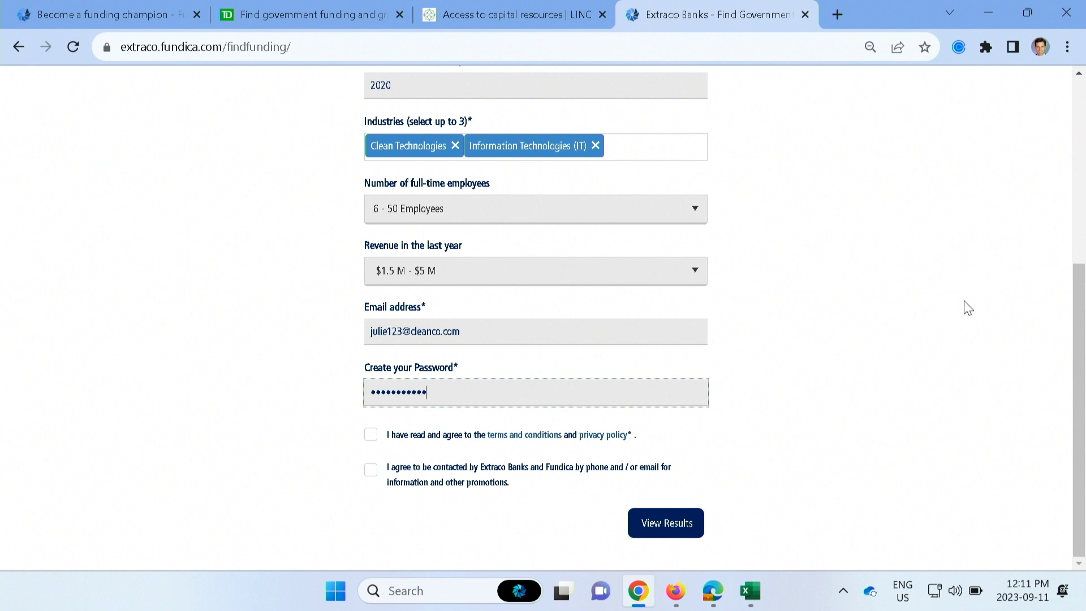
pyautogui.click(370, 434)
# - Agree to be contacted by Extraco and Fundica and submit the sign-up form
pyautogui.click(371, 473)
pyautogui.click(666, 522)
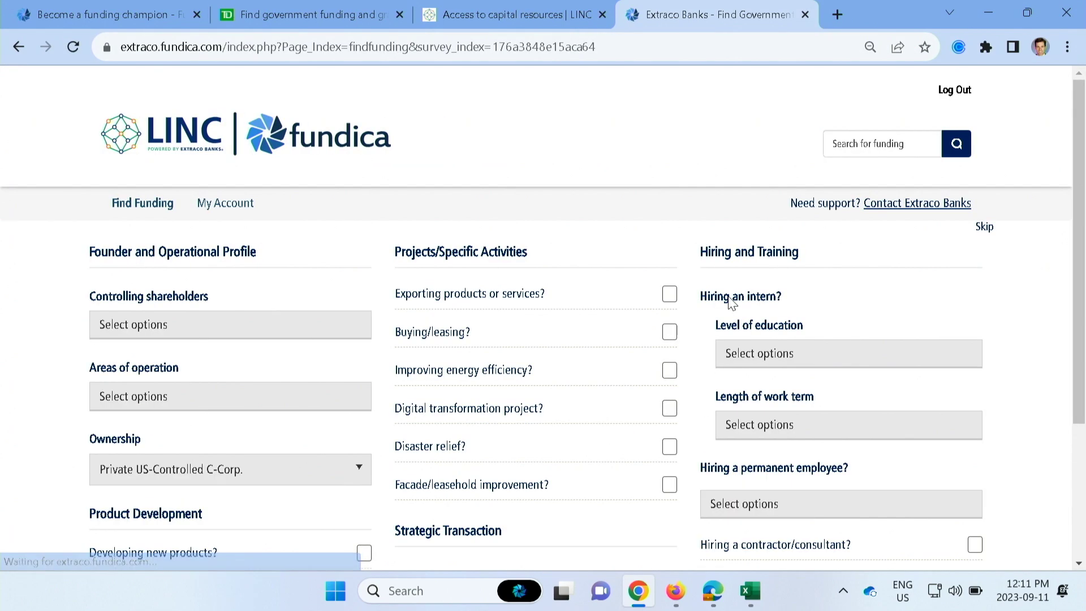
pyautogui.scroll(-1, 732, 302)
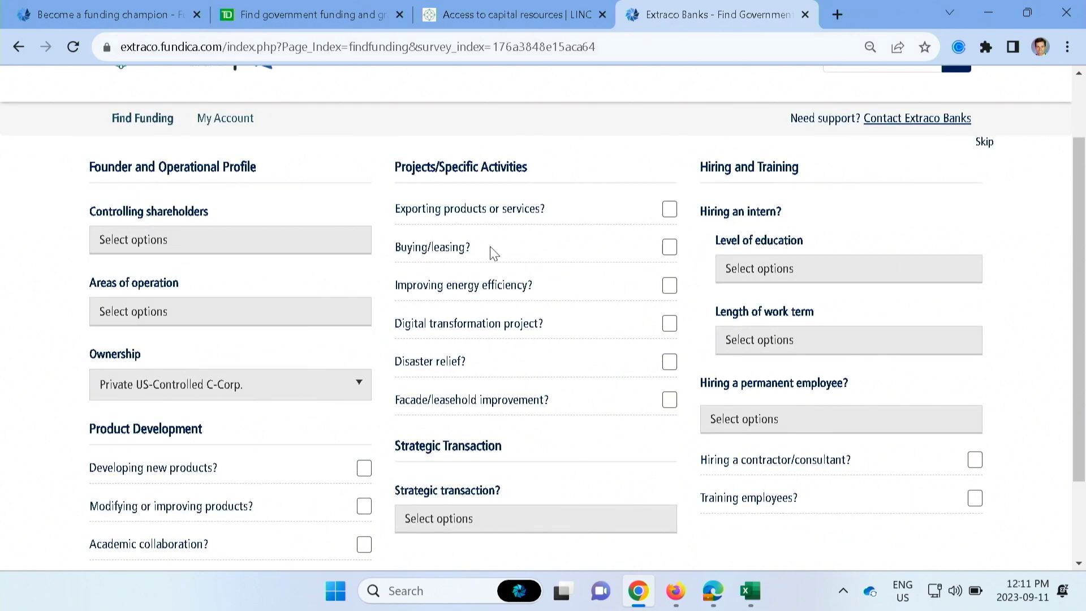
# - Add Women, Other visible minorities, Youth and Students or recent graduates as controlling shareholders
pyautogui.click(317, 242)
pyautogui.click(288, 293)
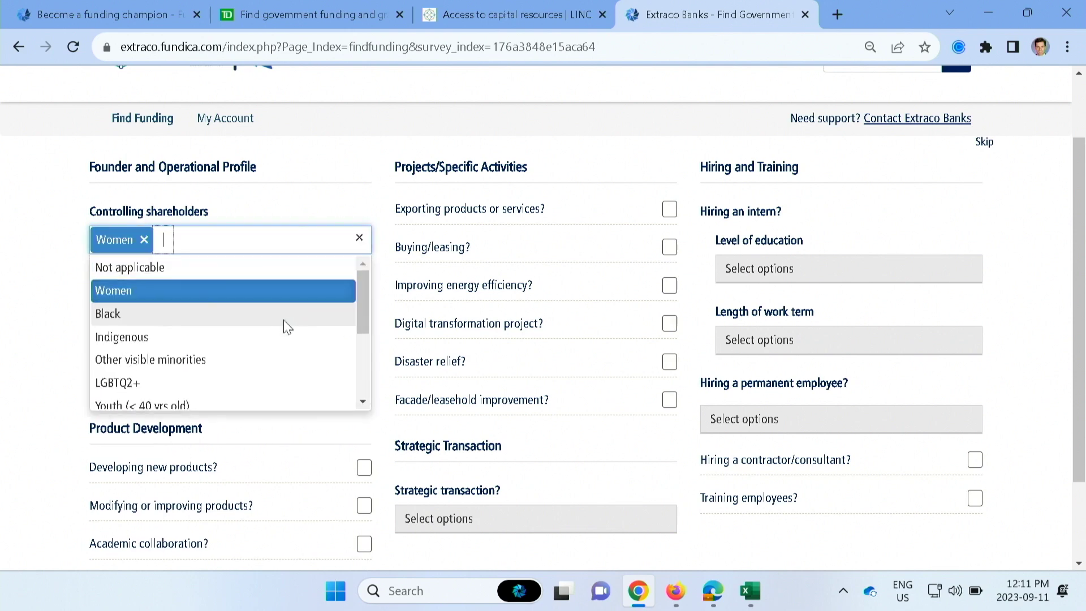
pyautogui.click(280, 351)
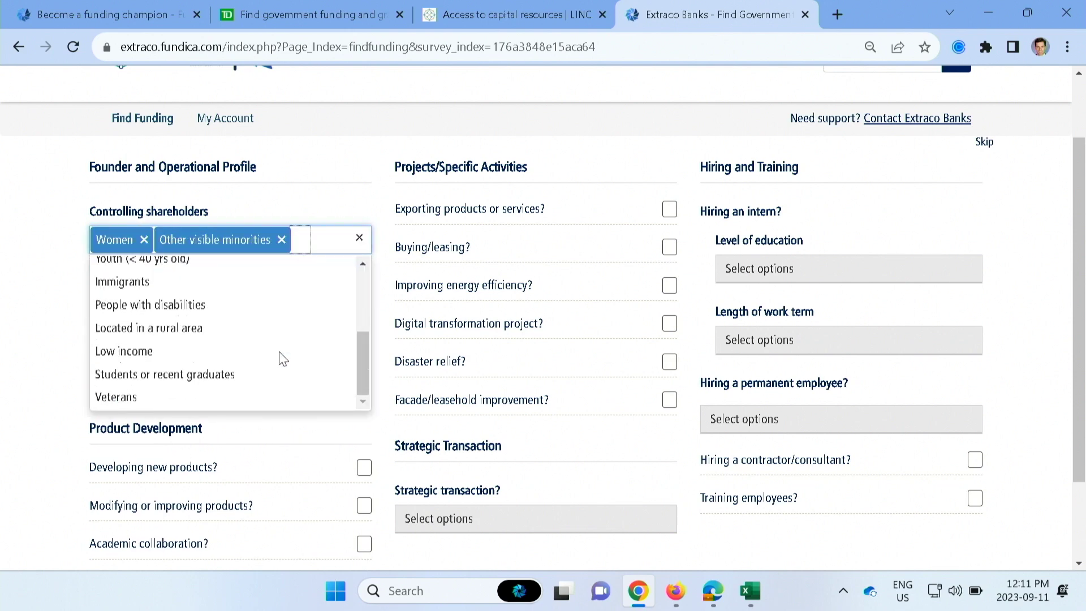
pyautogui.click(243, 263)
pyautogui.click(221, 409)
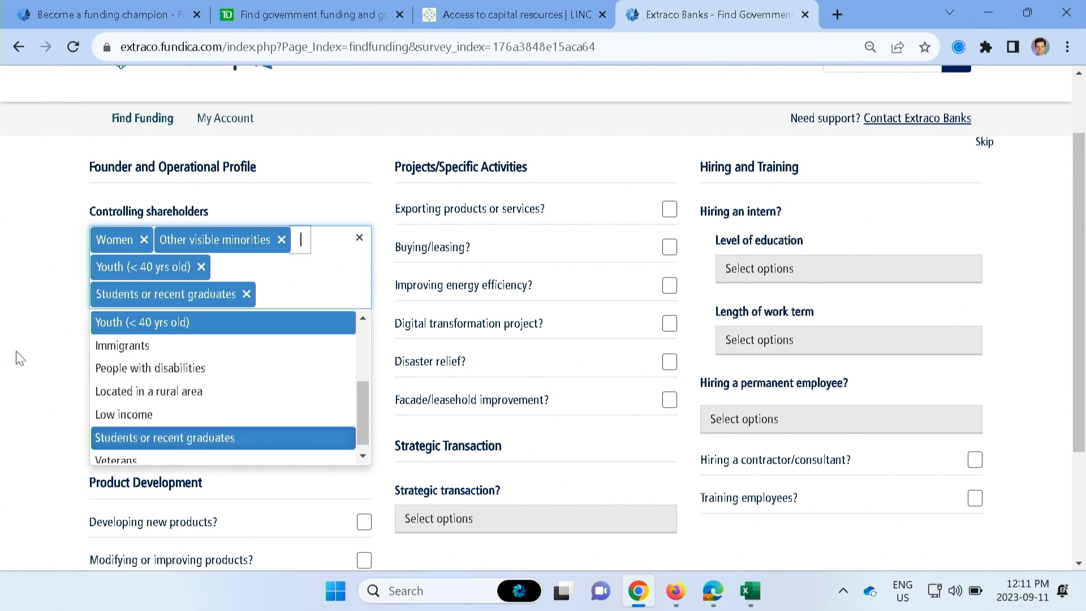
pyautogui.click(66, 338)
# - Set areas of operation to Any and mark new products, exporting and energy efficiency
pyautogui.scroll(-2, 85, 336)
pyautogui.click(204, 281)
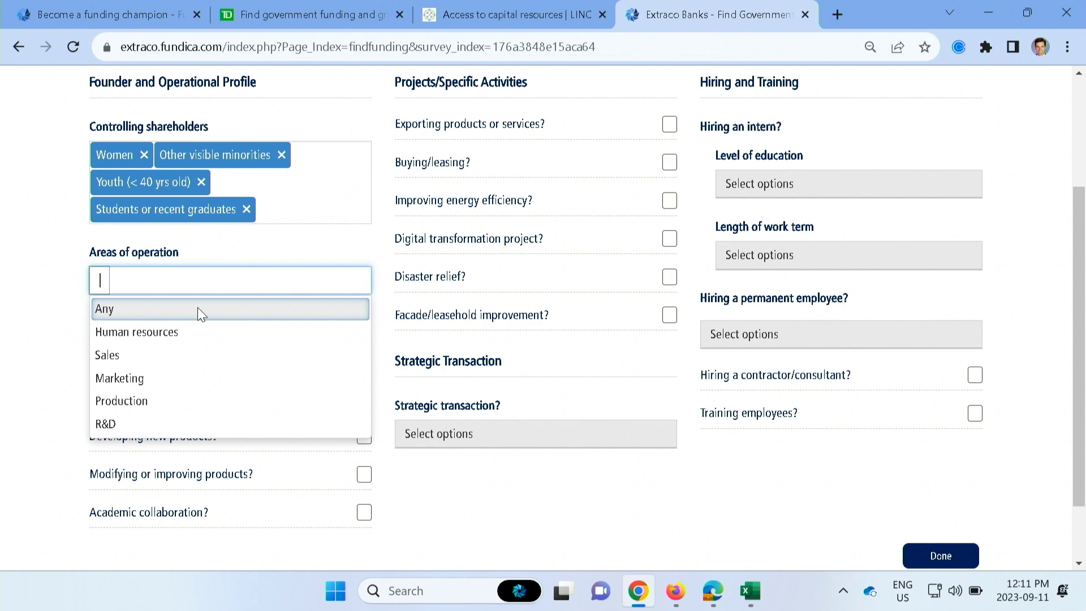
pyautogui.click(198, 307)
pyautogui.click(51, 311)
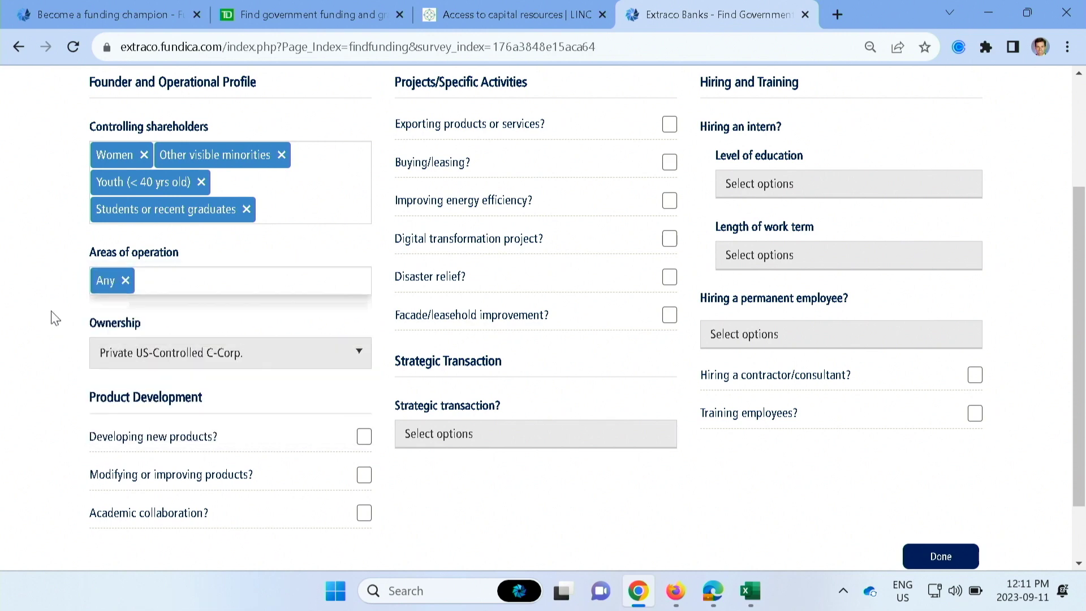
pyautogui.click(364, 436)
pyautogui.click(669, 124)
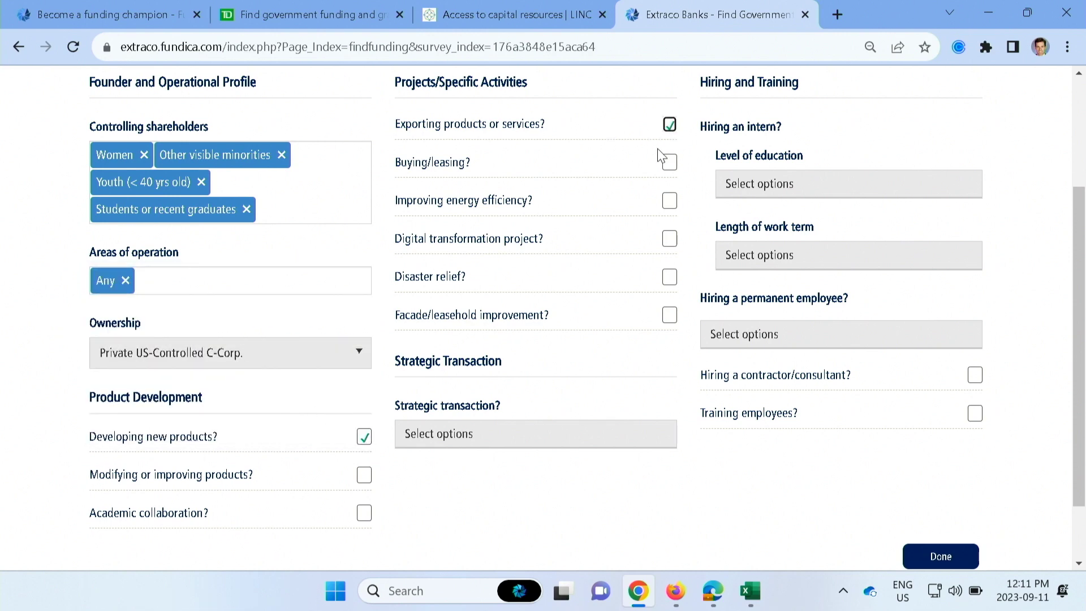
pyautogui.click(671, 242)
pyautogui.click(669, 201)
# - Submit the survey, dismiss the welcome tour, and show the matching grants
pyautogui.click(951, 556)
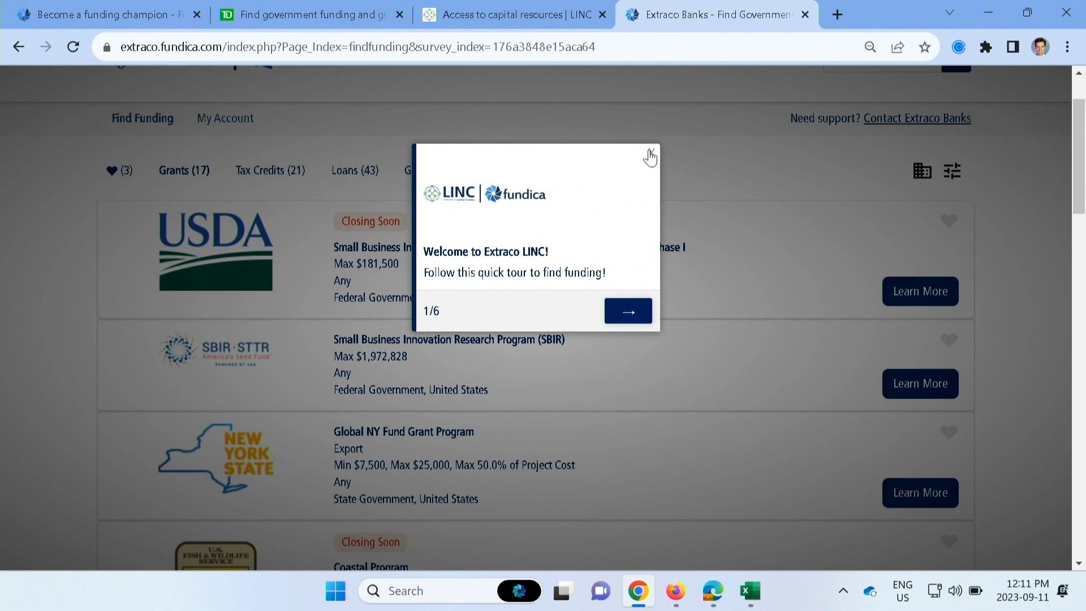
pyautogui.click(651, 153)
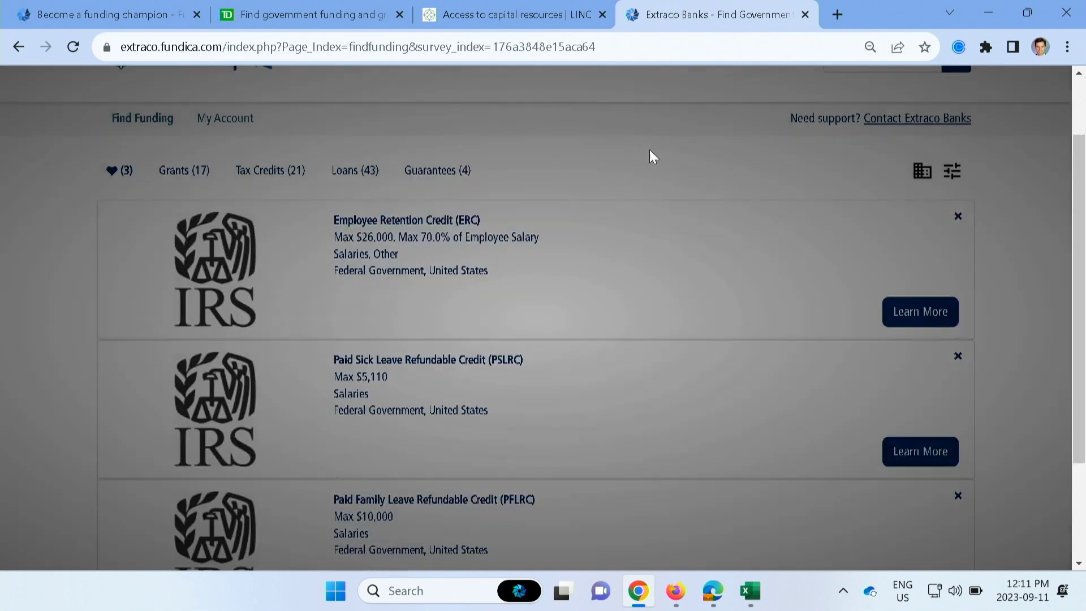
pyautogui.click(199, 180)
# - Scroll through the matching grants list to find the Global NY Fund Grant Program
pyautogui.scroll(-1, 295, 192)
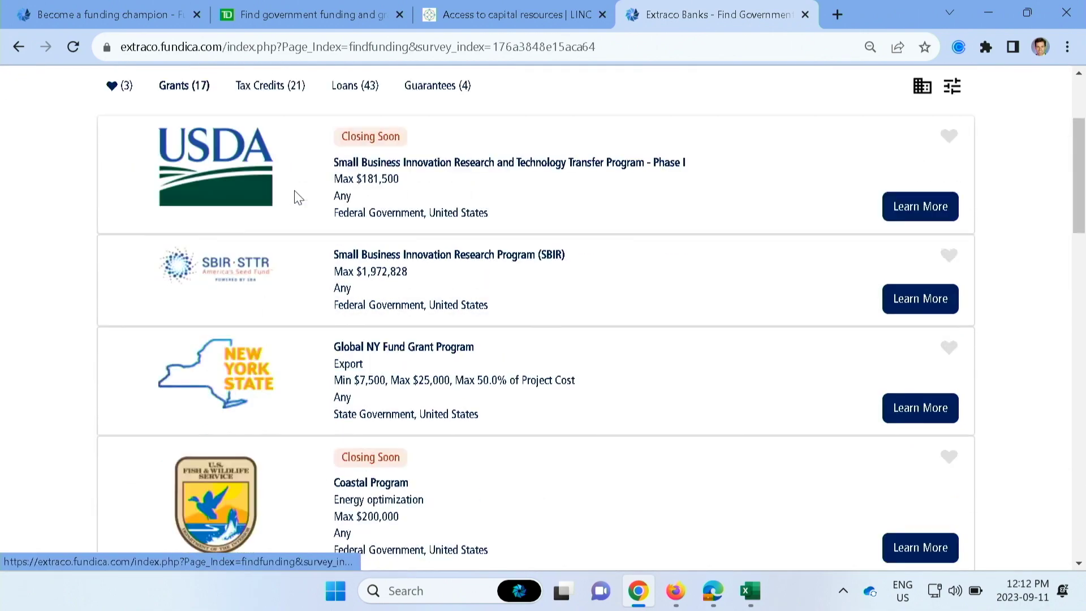
pyautogui.scroll(-1, 295, 198)
pyautogui.scroll(-1, 295, 198)
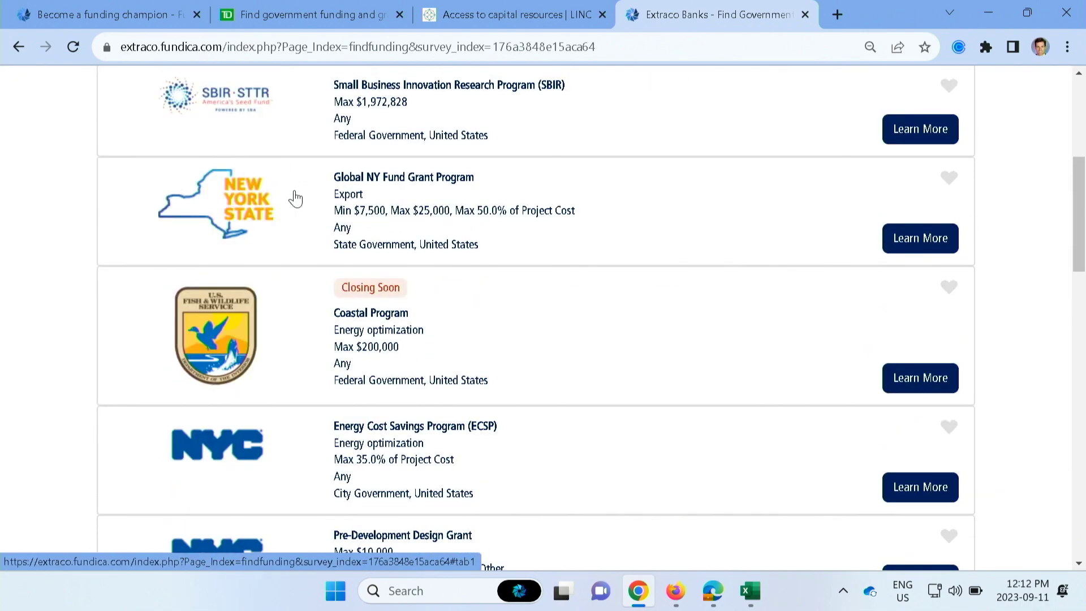
pyautogui.scroll(-1, 296, 198)
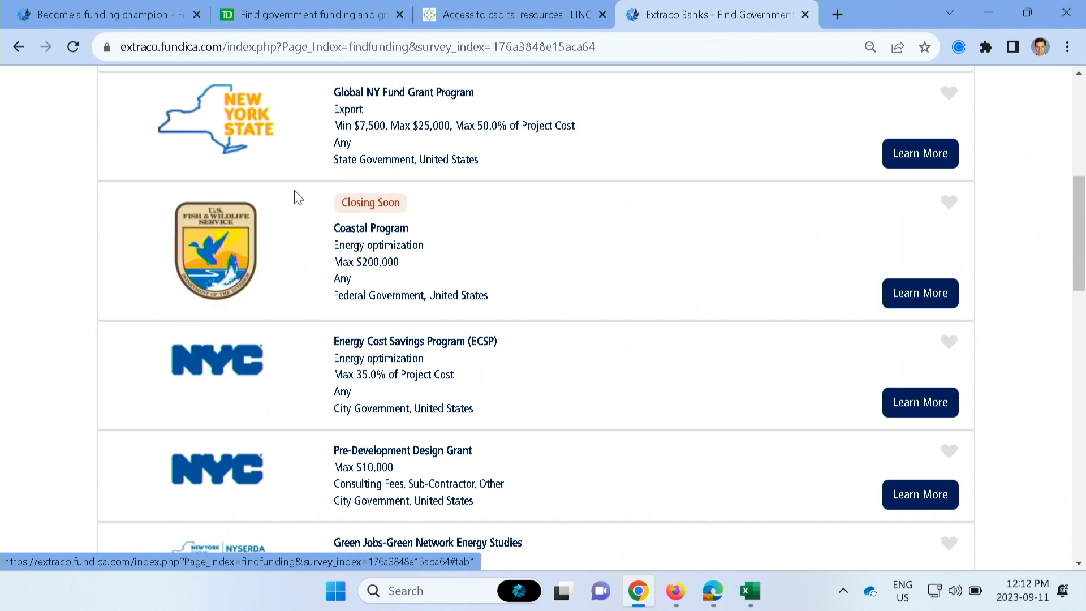
pyautogui.scroll(2, 334, 154)
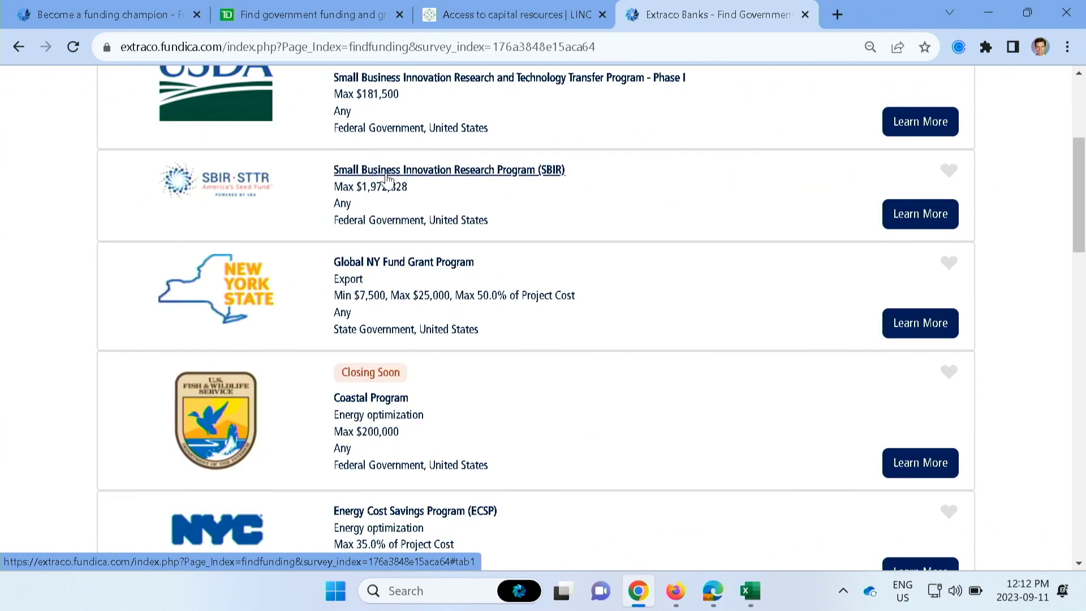
pyautogui.scroll(-1, 387, 178)
pyautogui.scroll(-1, 386, 182)
pyautogui.scroll(-1, 395, 185)
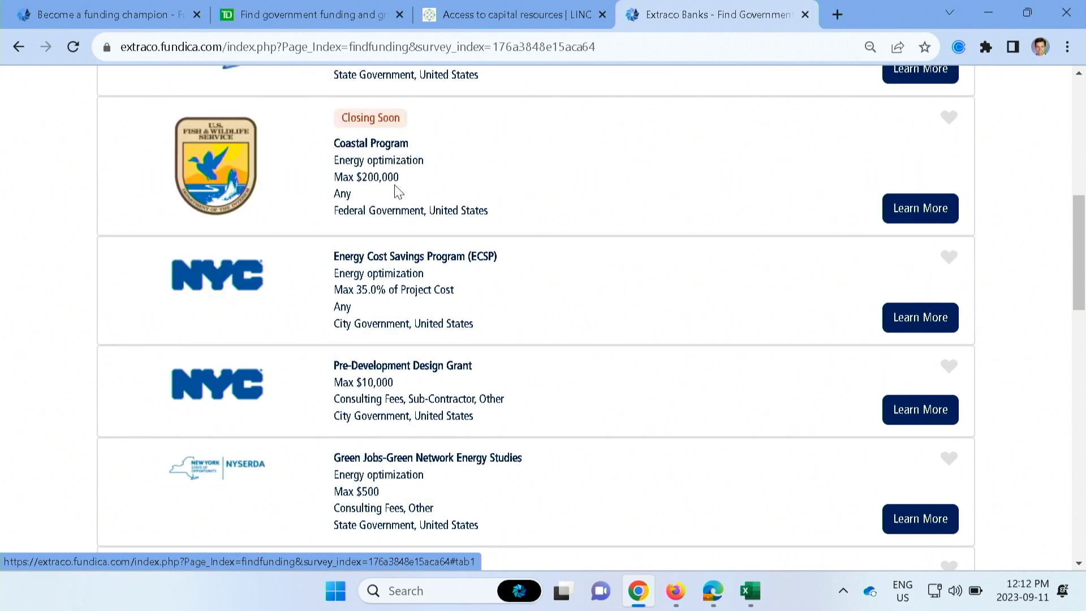
pyautogui.scroll(-2, 394, 194)
pyautogui.scroll(-1, 408, 190)
pyautogui.scroll(-1, 419, 186)
pyautogui.scroll(2, 425, 181)
pyautogui.scroll(1, 430, 186)
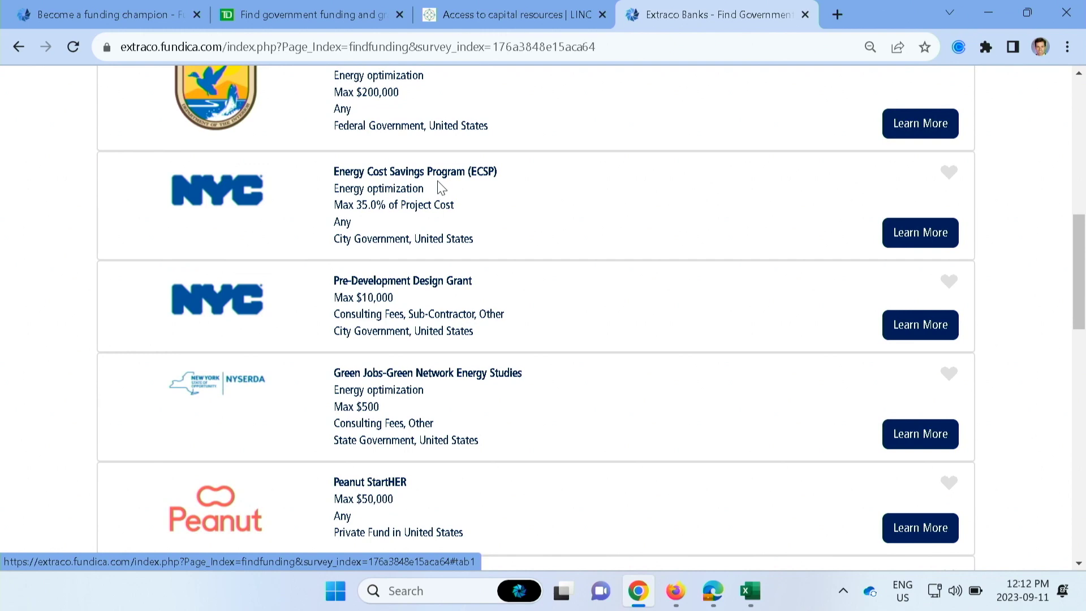
pyautogui.scroll(2, 438, 189)
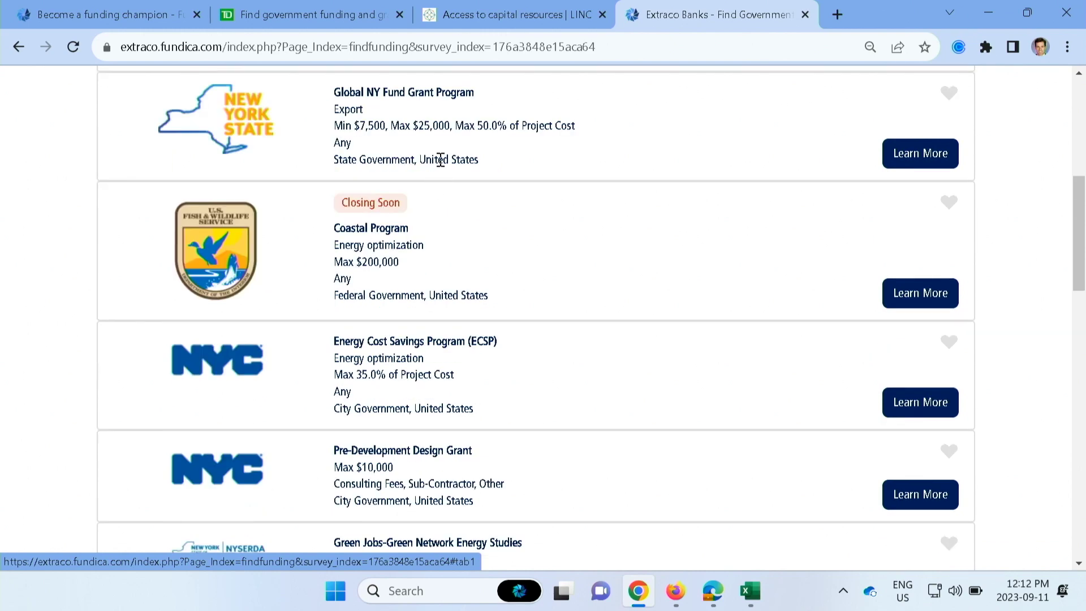
pyautogui.scroll(1, 437, 181)
pyautogui.click(469, 182)
pyautogui.scroll(-1, 620, 196)
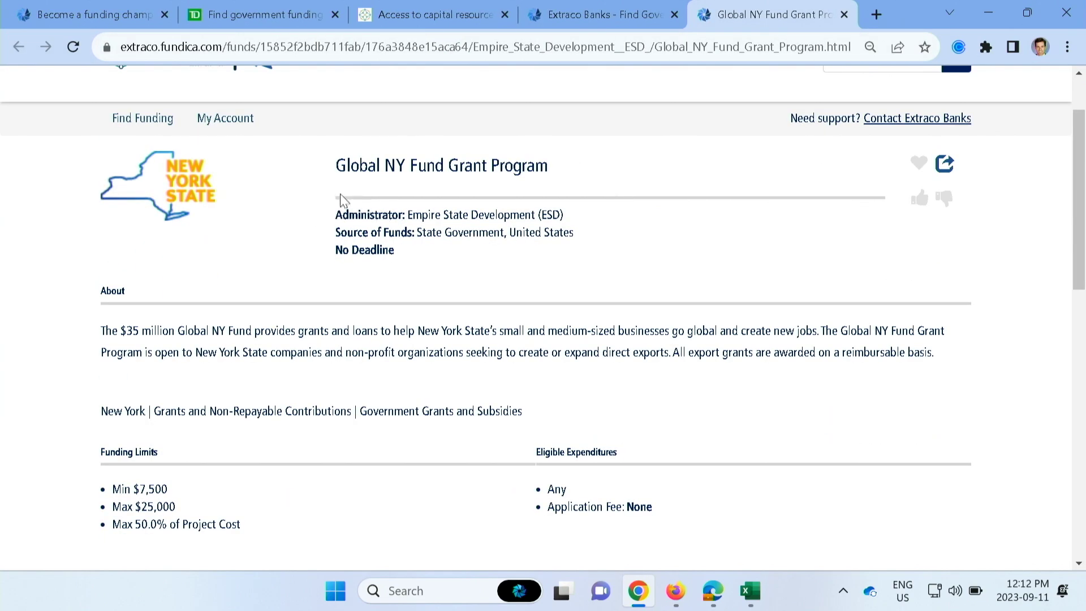
pyautogui.moveTo(100, 332)
pyautogui.mouseDown()
pyautogui.moveTo(609, 335)
pyautogui.moveTo(673, 351)
pyautogui.mouseUp()
pyautogui.scroll(-1, 631, 346)
pyautogui.click(386, 379)
pyautogui.scroll(-1, 169, 407)
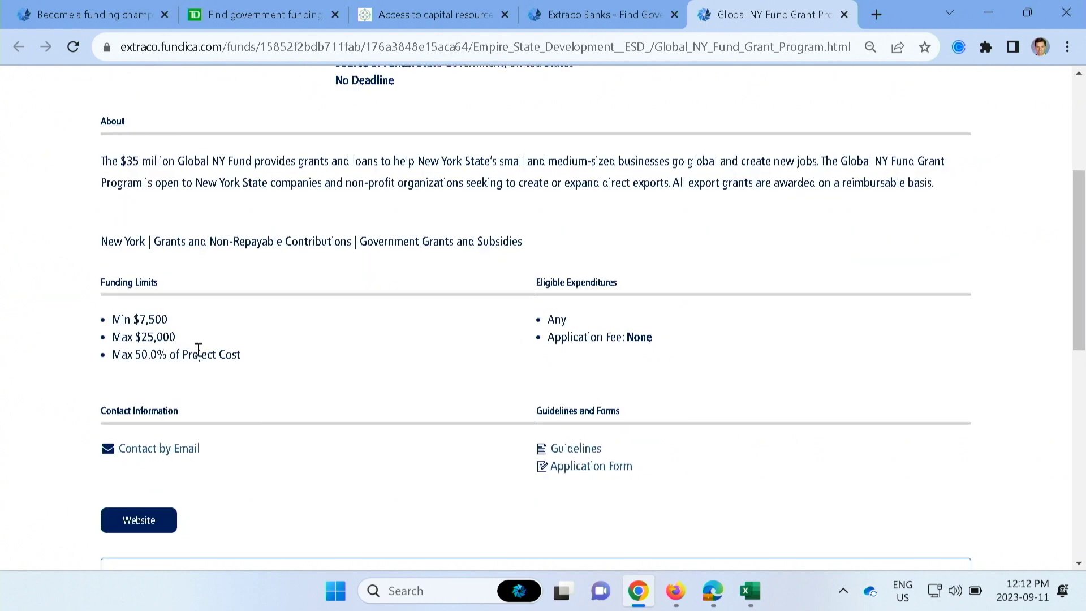
pyautogui.scroll(-1, 453, 351)
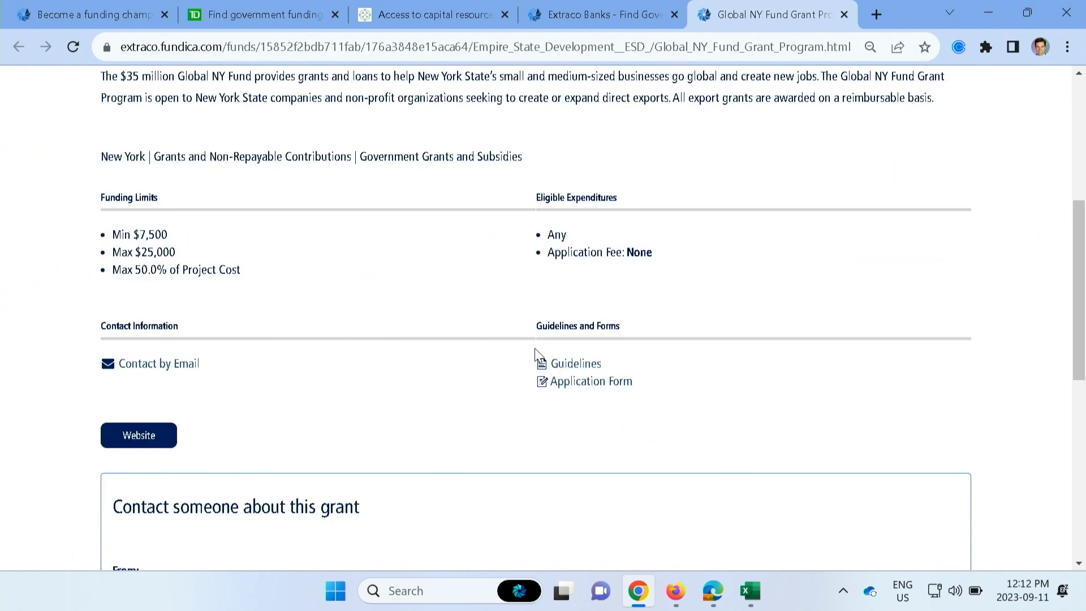
pyautogui.scroll(-1, 535, 348)
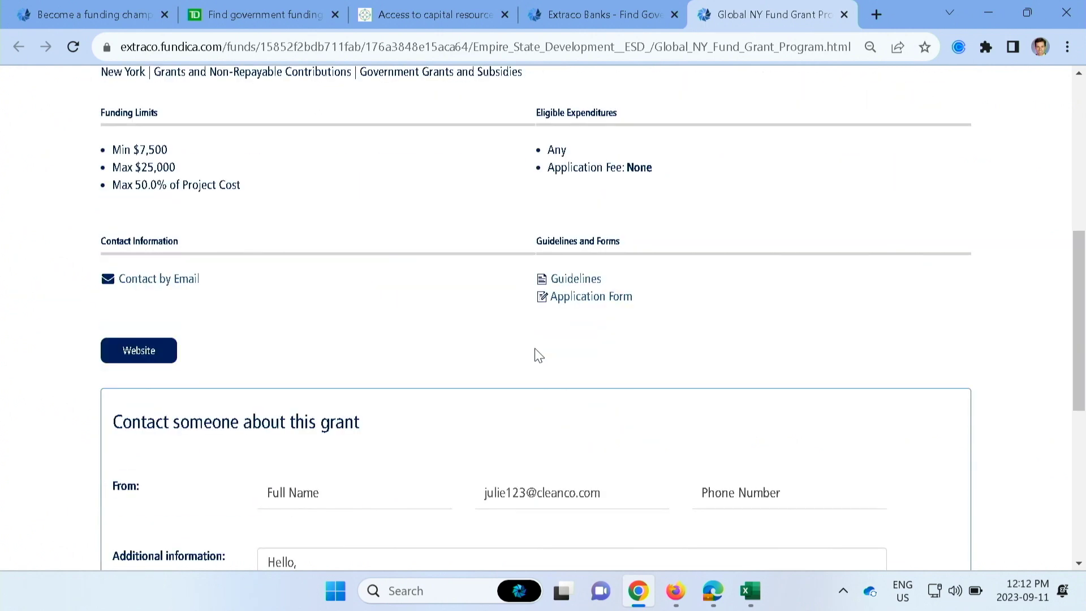
pyautogui.scroll(1, 707, 288)
pyautogui.scroll(3, 866, 220)
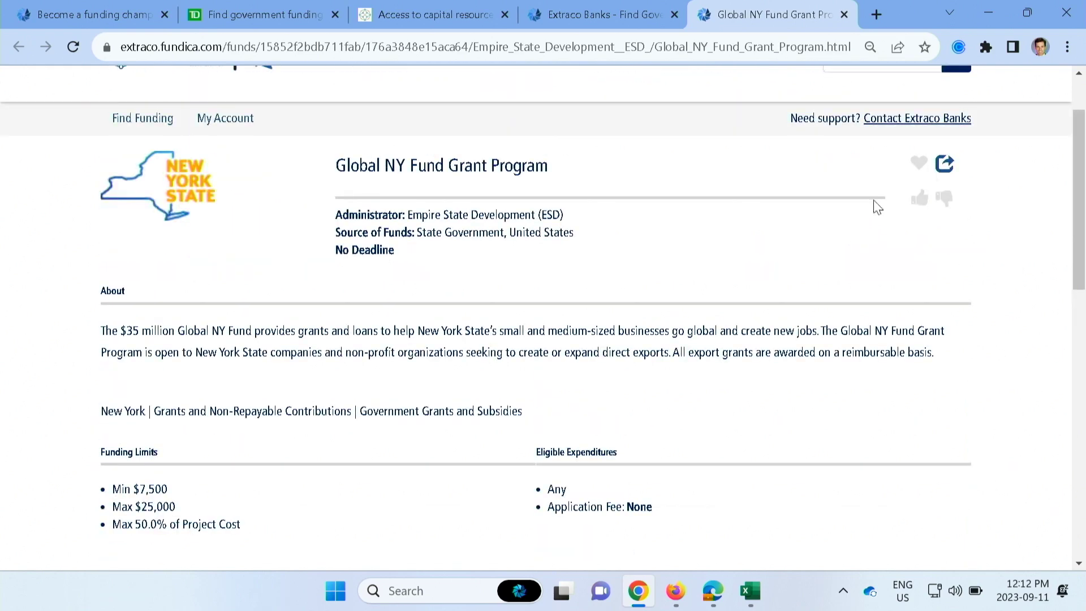
# - Favorite the Global NY Fund, Energy Cost Savings Program and Green Jobs-Green Network grants
pyautogui.click(919, 164)
pyautogui.click(582, 10)
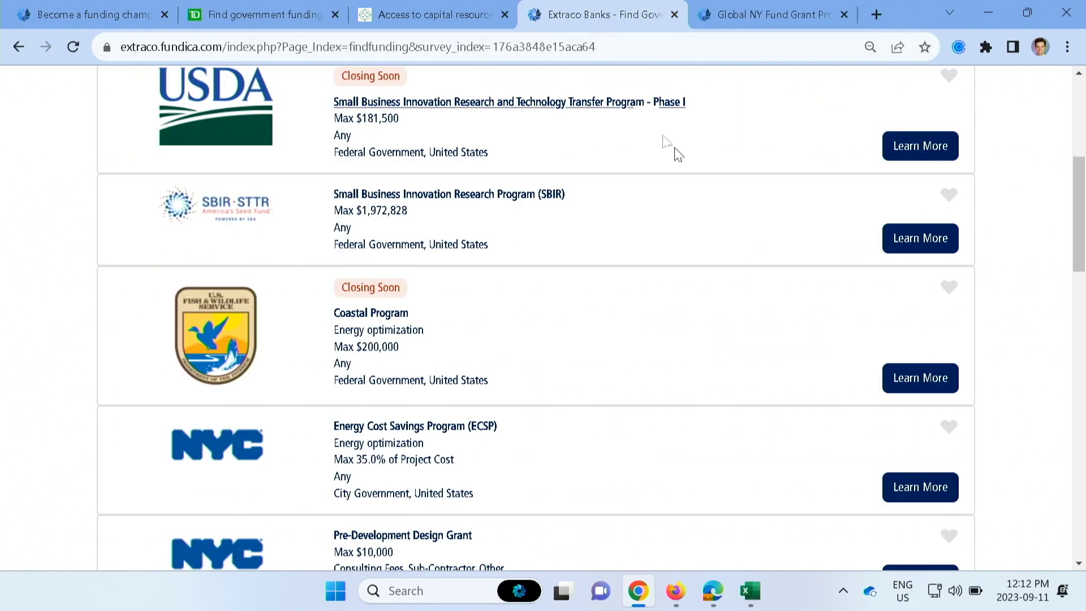
pyautogui.scroll(-1, 730, 192)
pyautogui.scroll(-1, 771, 216)
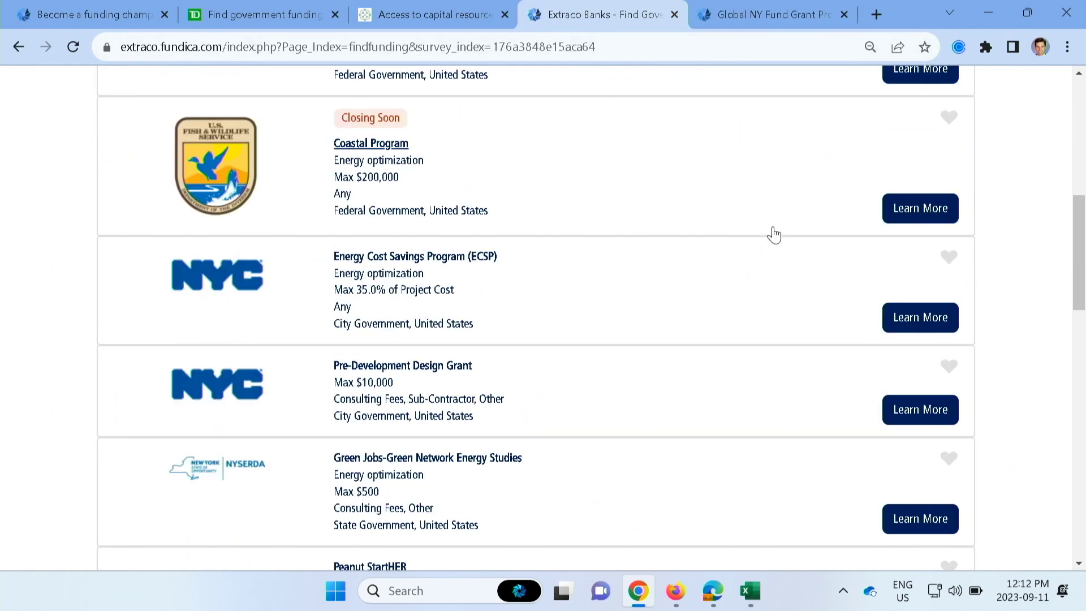
pyautogui.click(943, 262)
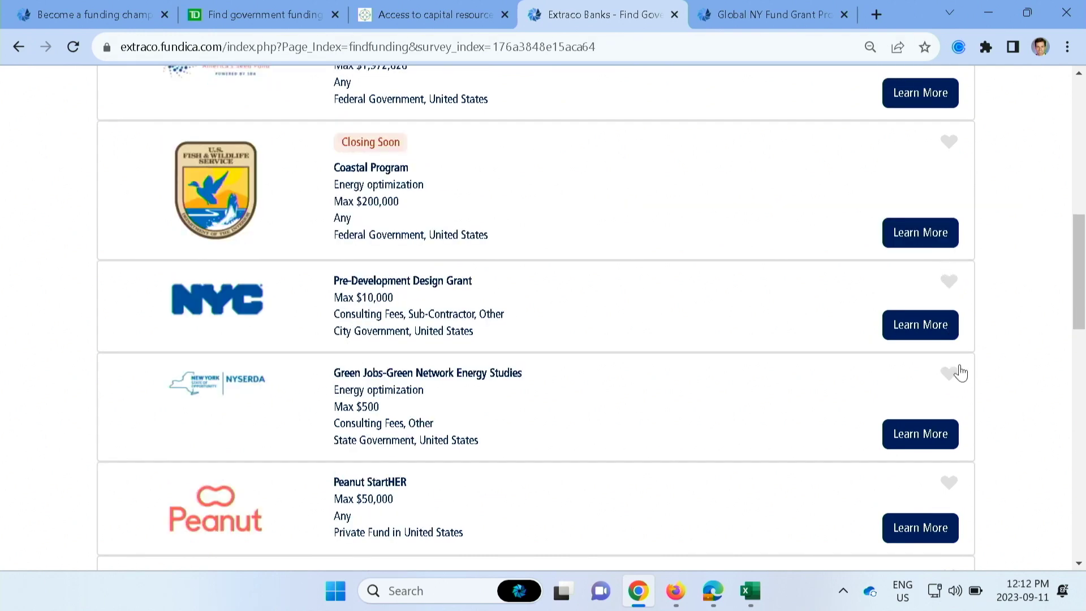
pyautogui.click(951, 374)
# - Browse the matching tax credits and loans, ending on the guarantees list
pyautogui.scroll(3, 804, 328)
pyautogui.scroll(4, 784, 318)
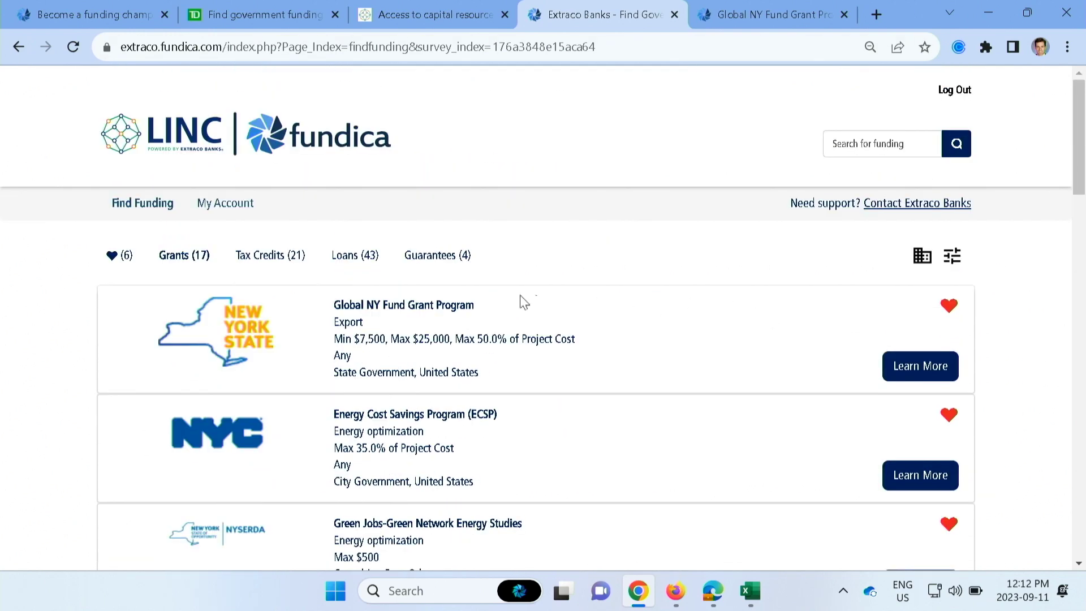
pyautogui.click(286, 265)
pyautogui.scroll(-1, 351, 266)
pyautogui.scroll(-2, 353, 261)
pyautogui.scroll(2, 362, 237)
pyautogui.click(354, 172)
pyautogui.scroll(-3, 432, 182)
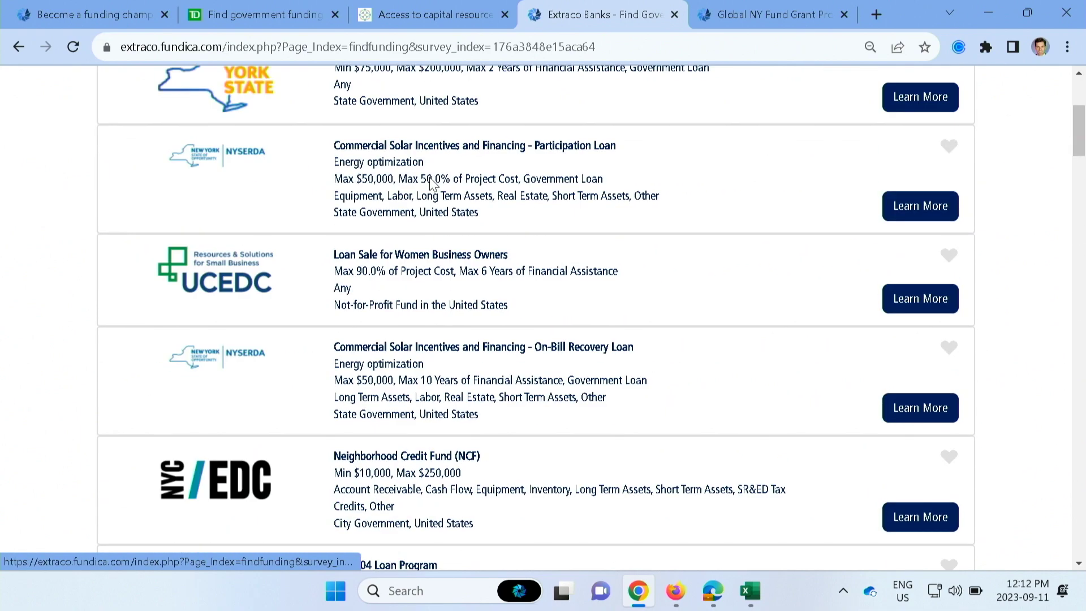
pyautogui.scroll(4, 434, 184)
pyautogui.click(443, 255)
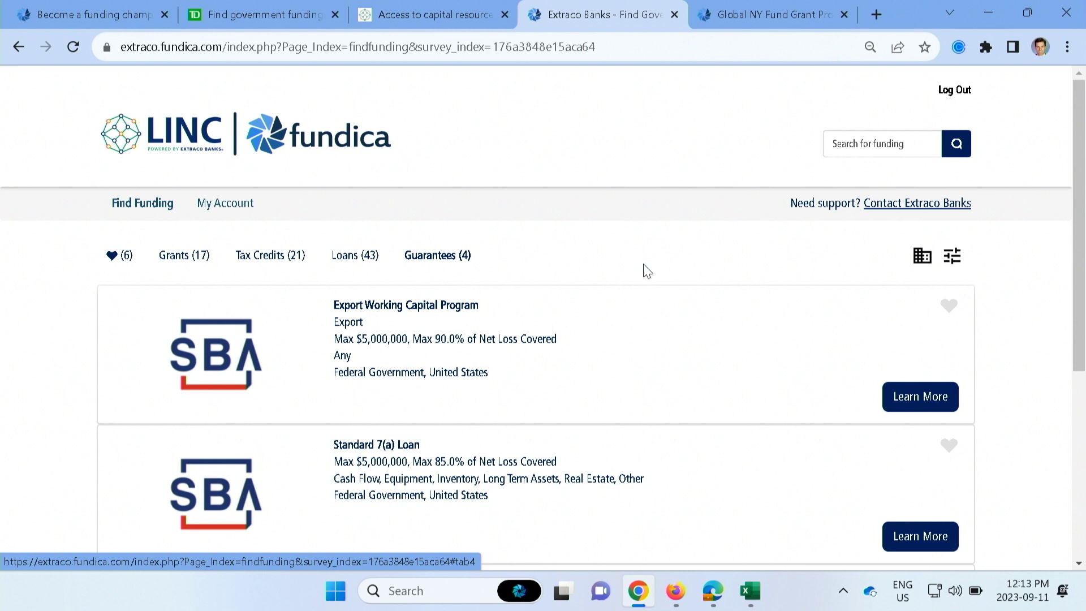
# - Switch to Firefox to show the manage_leads admin table of 40 user leads
pyautogui.click(676, 599)
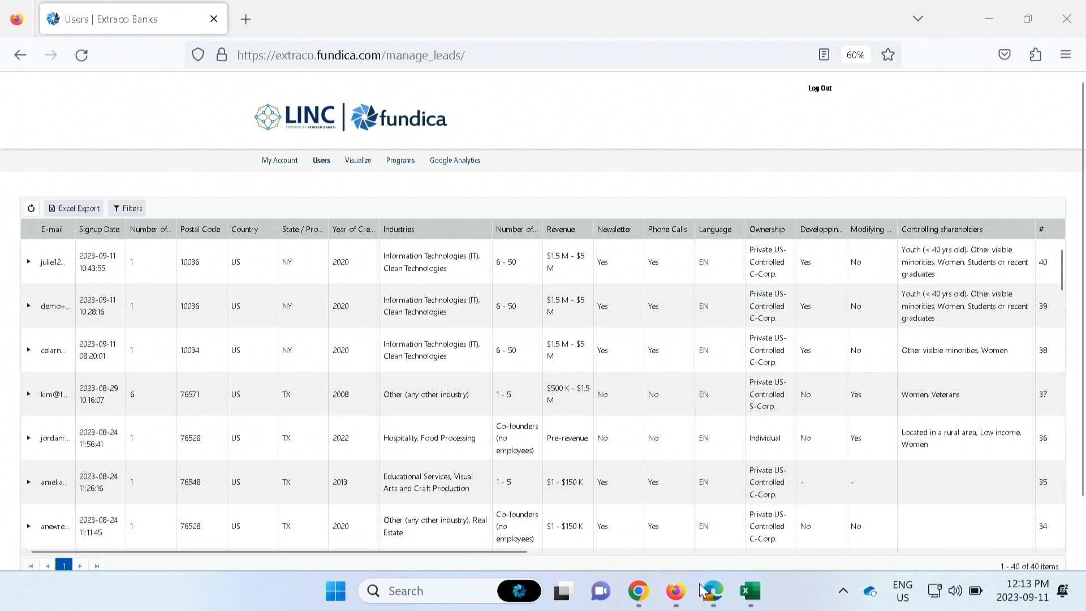
# - Switch to Edge to show the manage_profiles page listing Whitesoft Industrial and other profiles
pyautogui.click(710, 599)
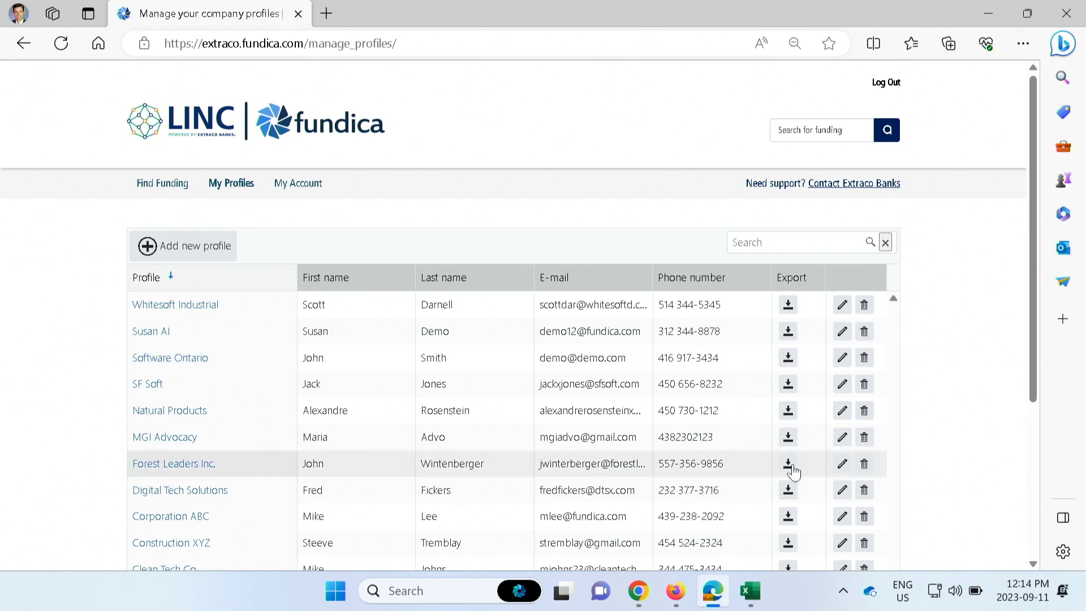
# - Switch to Excel to show the Top Programs workbook for Susan AI
pyautogui.click(759, 591)
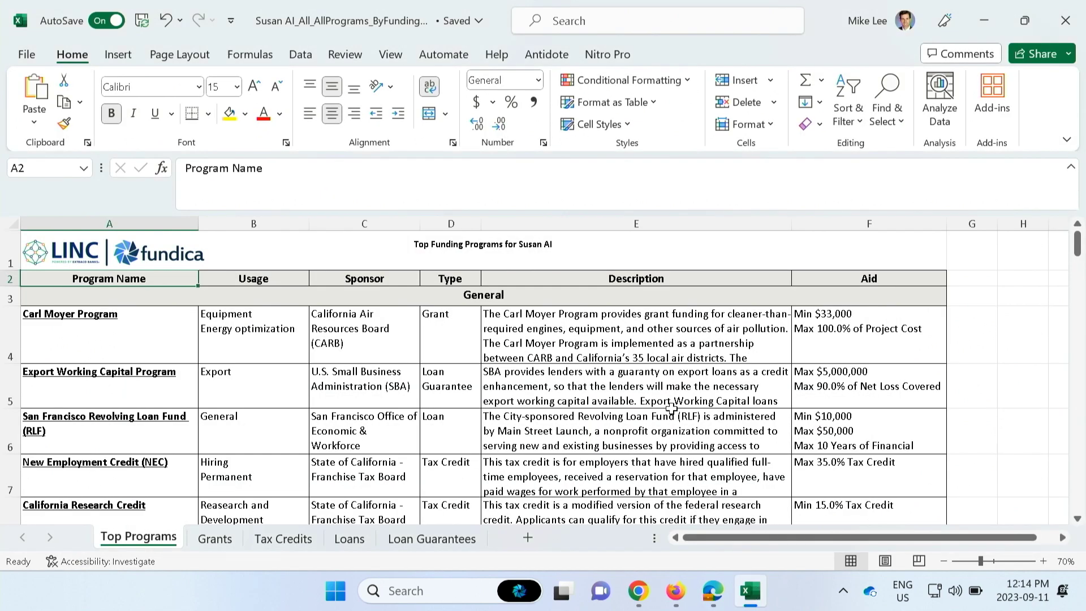